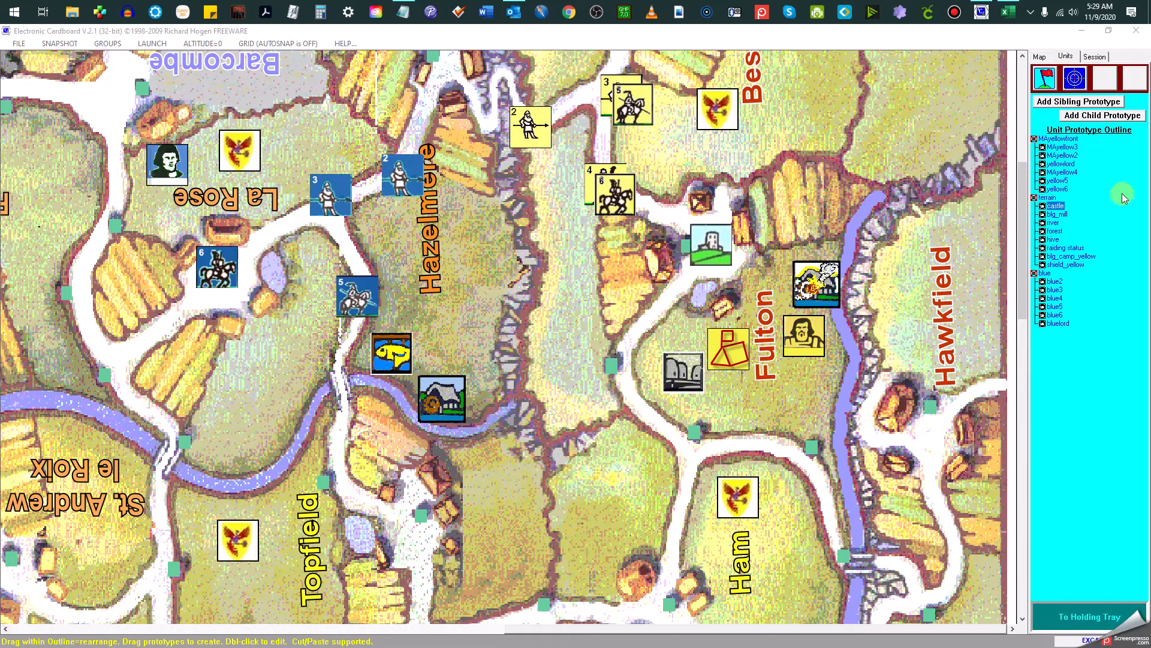
# Inspect the front and back glyphs of the blg_mill unit prototype, leaving its definition untouched
pyautogui.click(1070, 140)
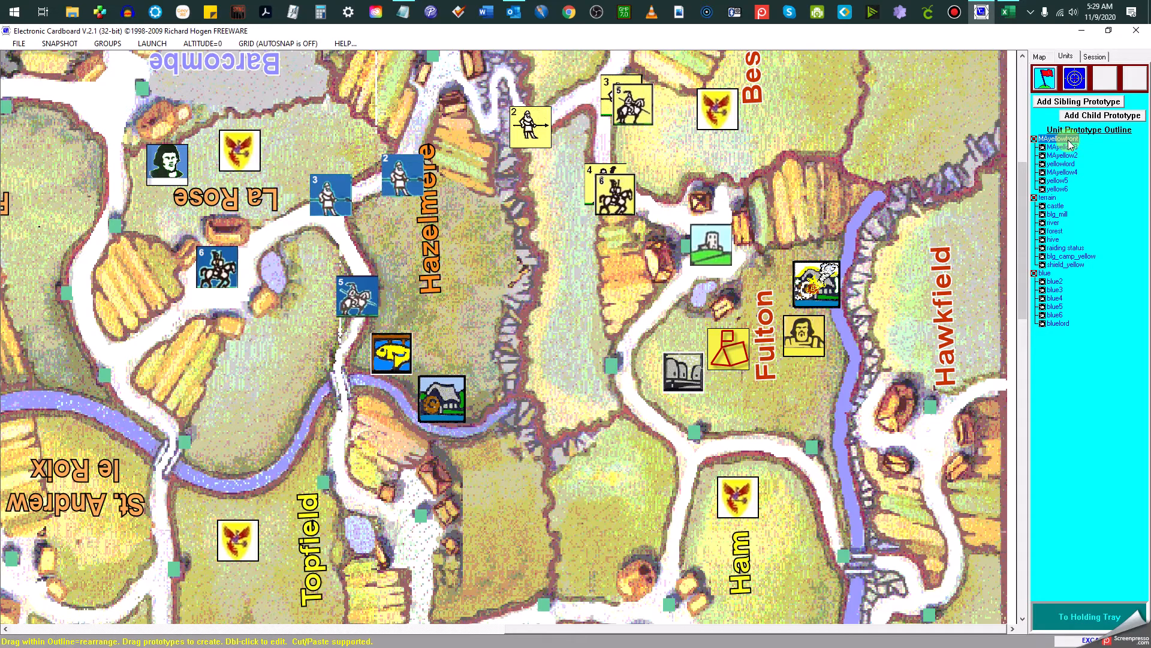
pyautogui.click(1069, 148)
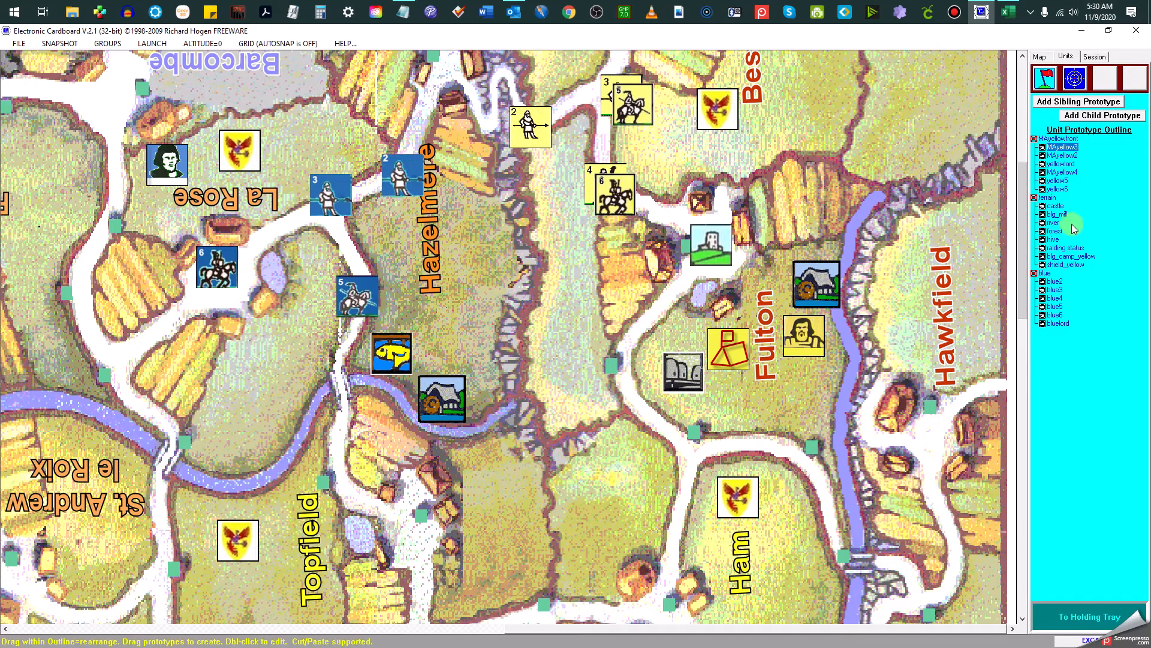
pyautogui.doubleClick(1059, 214)
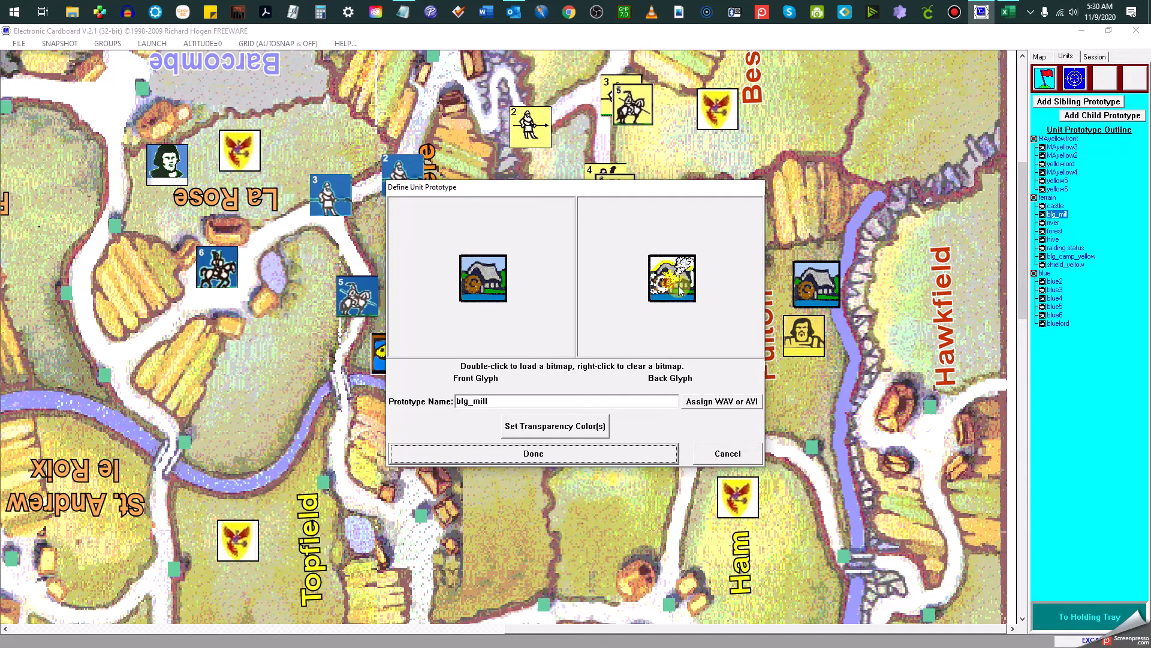
pyautogui.click(722, 453)
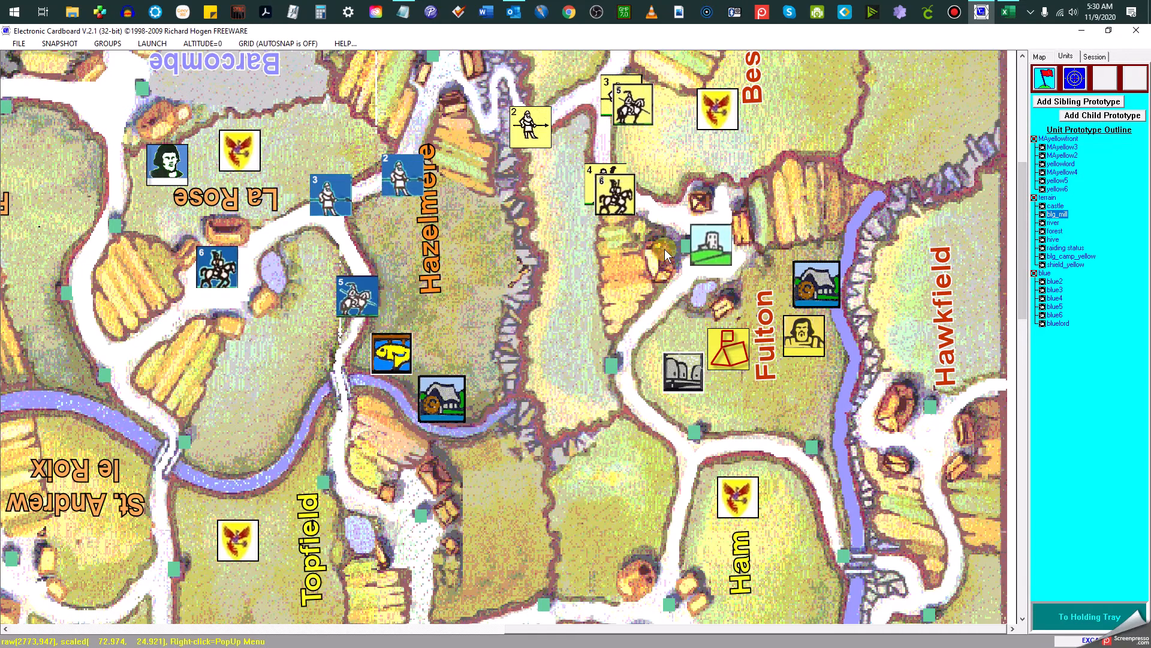
# Move the yellow shield marker from Bessingfield into Fulton, just below the yellow lord
pyautogui.moveTo(721, 100)
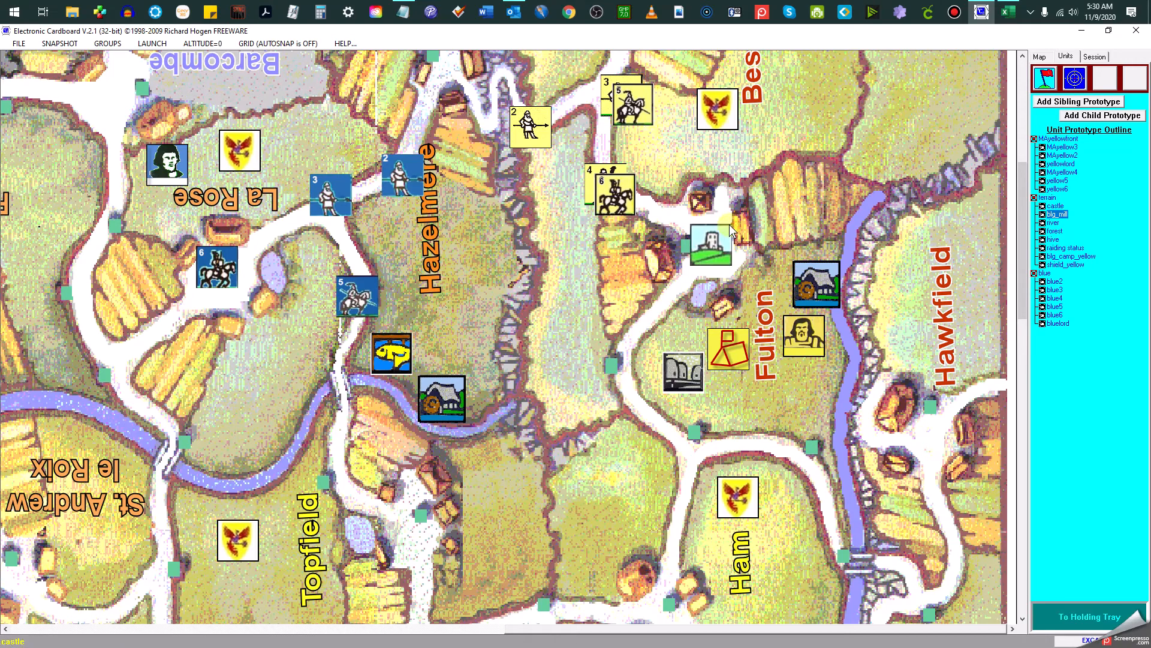
pyautogui.moveTo(734, 250); pyautogui.dragTo(783, 386)
pyautogui.moveTo(783, 386)
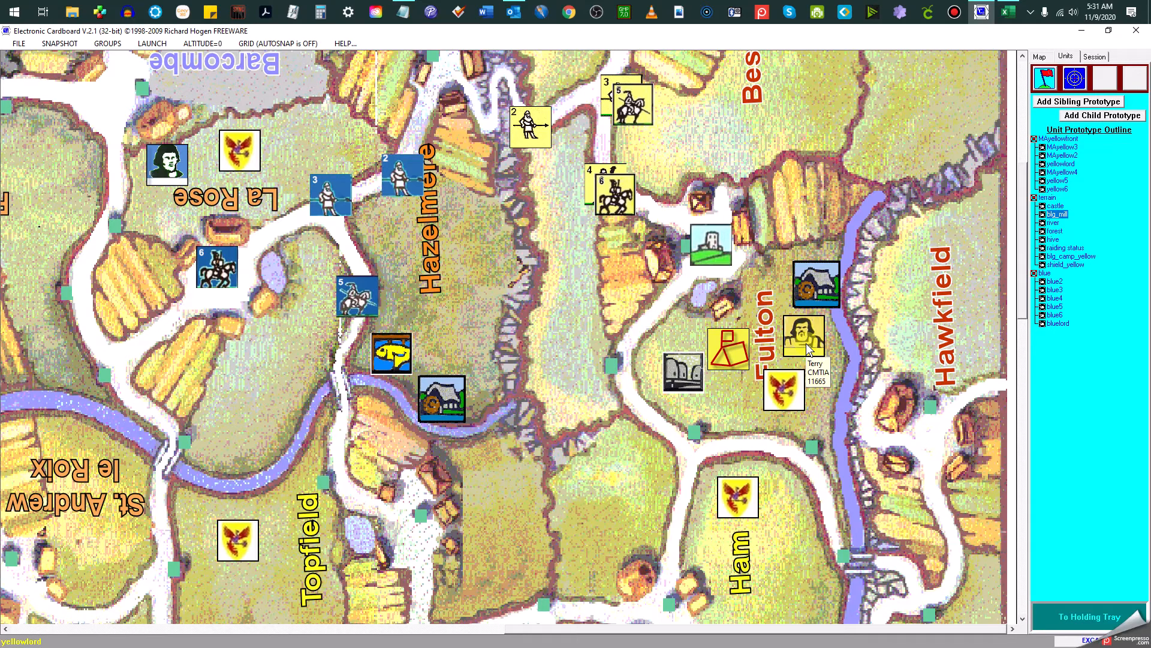
# View the text note attached to the yellow lord in Fulton and close it again
pyautogui.doubleClick(806, 343)
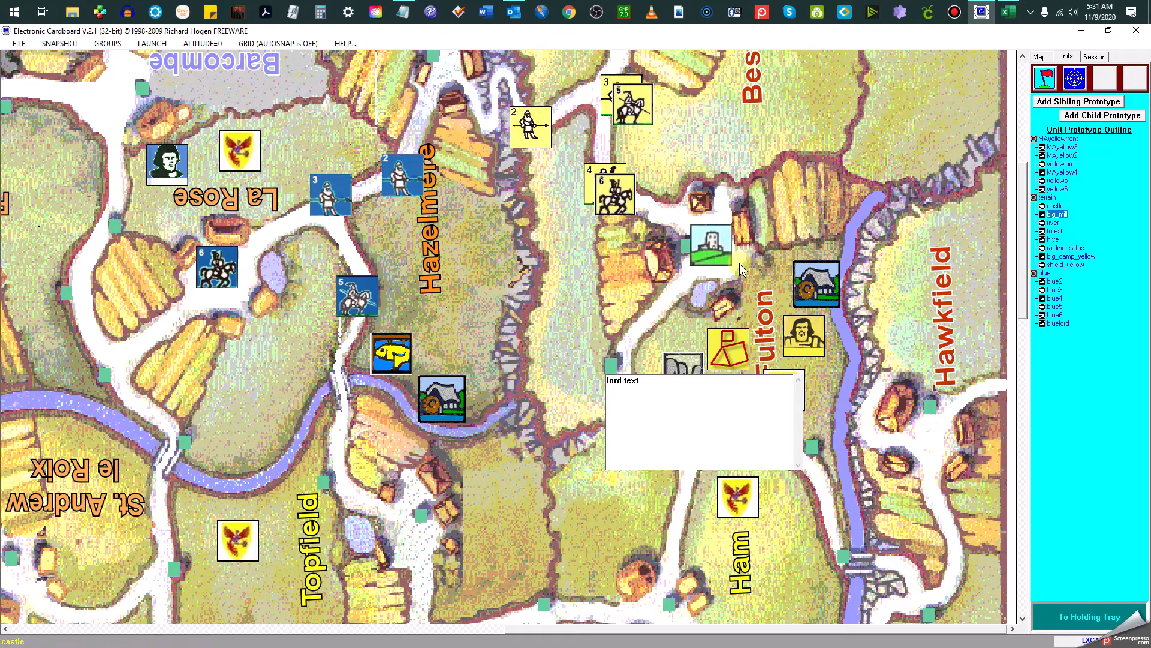
pyautogui.click(800, 334)
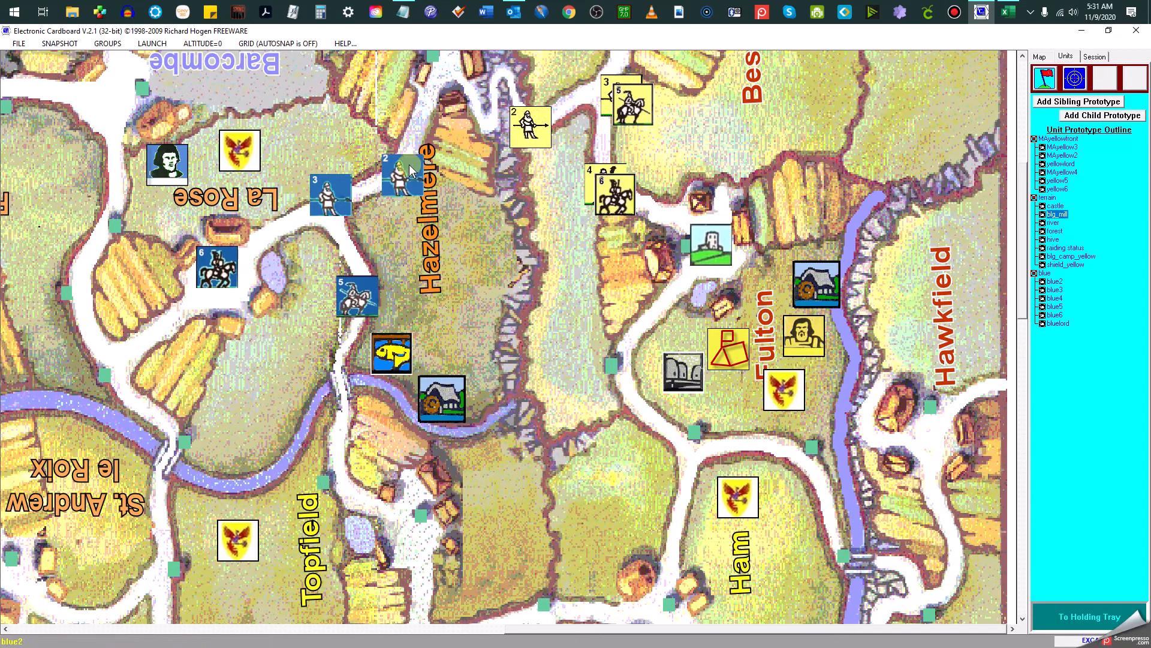
# Stack blue units 2, 3 and 5 at the road point east of La Rose and move the stack to the Hazelmere road point
pyautogui.moveTo(355, 185); pyautogui.dragTo(334, 193)
pyautogui.moveTo(347, 288); pyautogui.dragTo(331, 208)
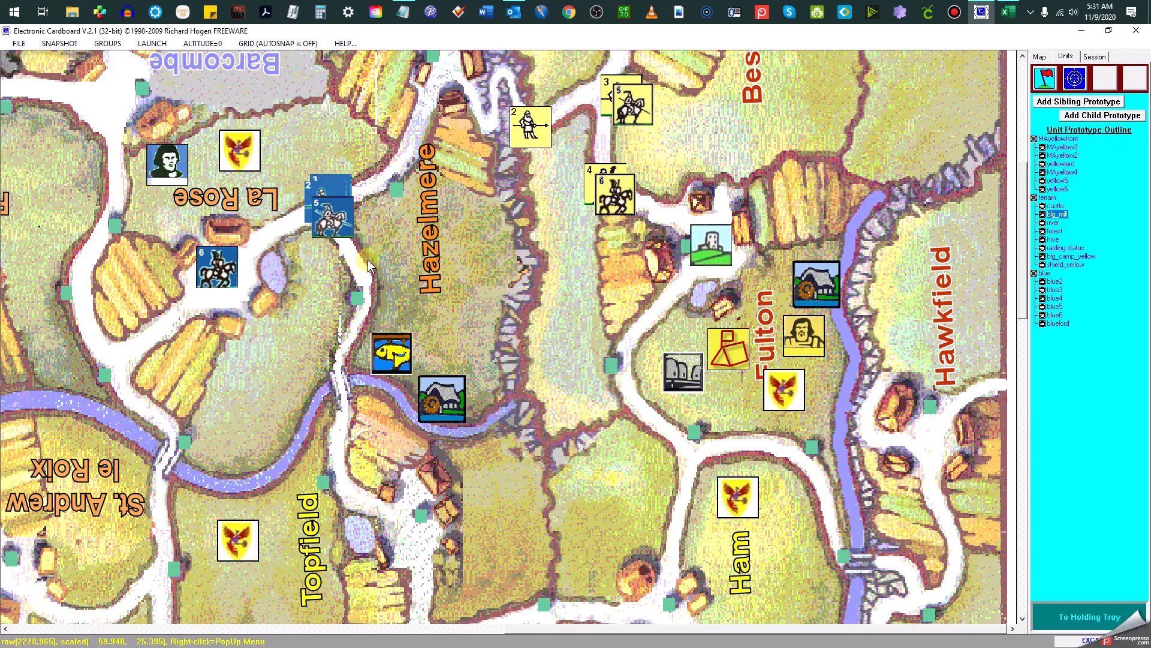
pyautogui.click(320, 215)
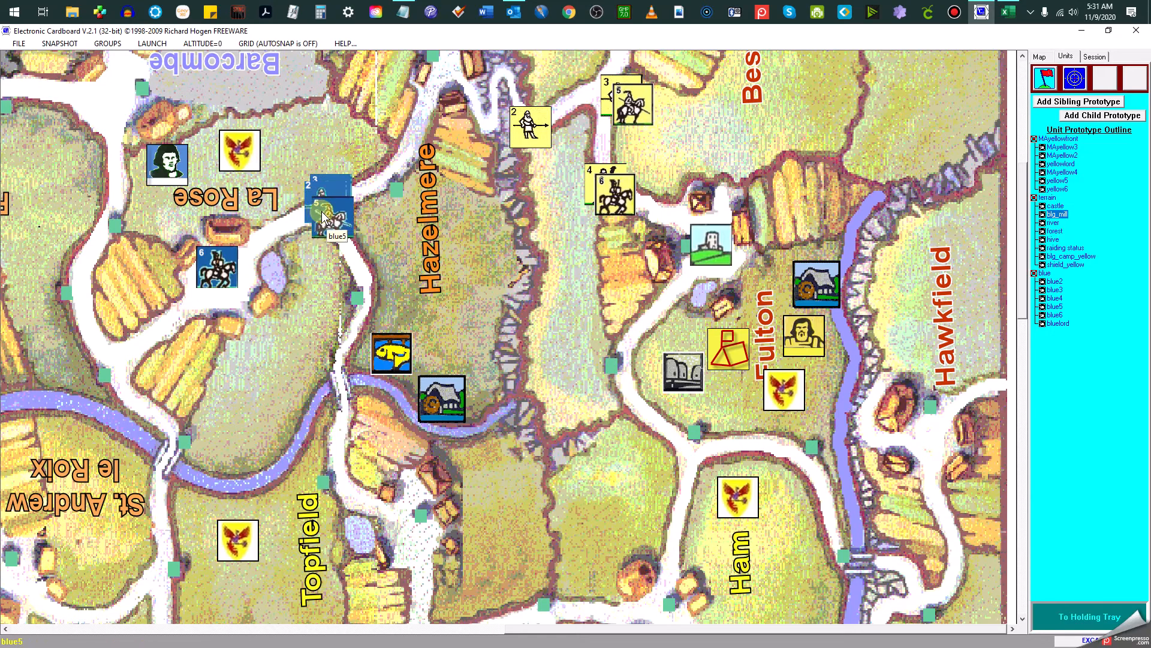
pyautogui.click(395, 193)
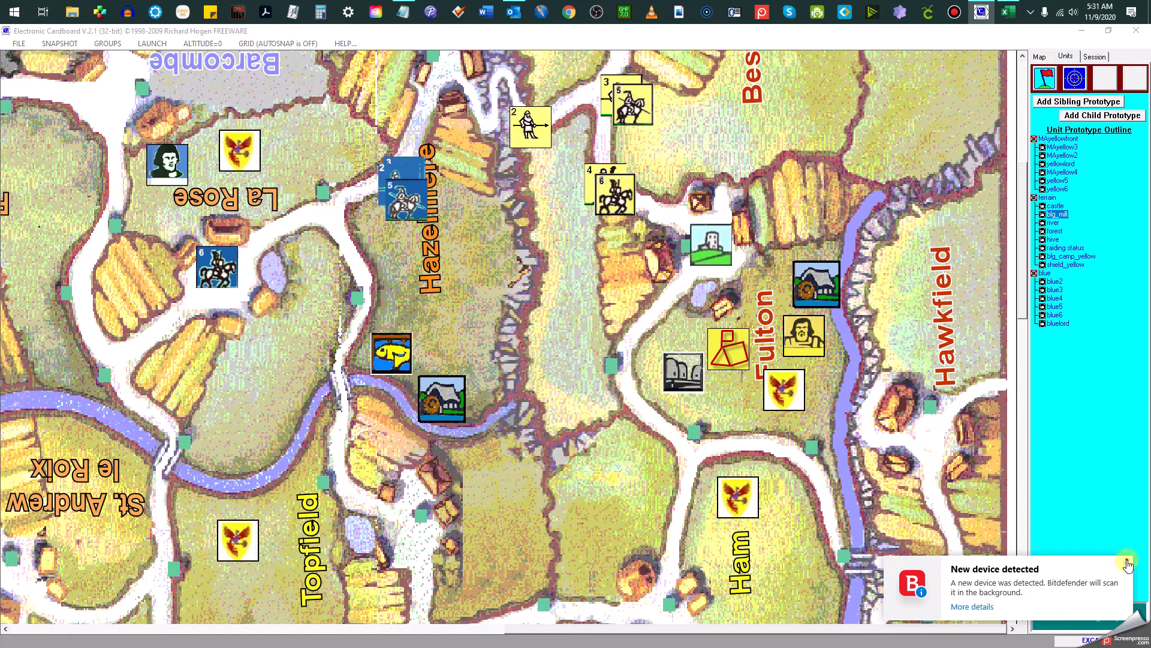
pyautogui.click(1126, 563)
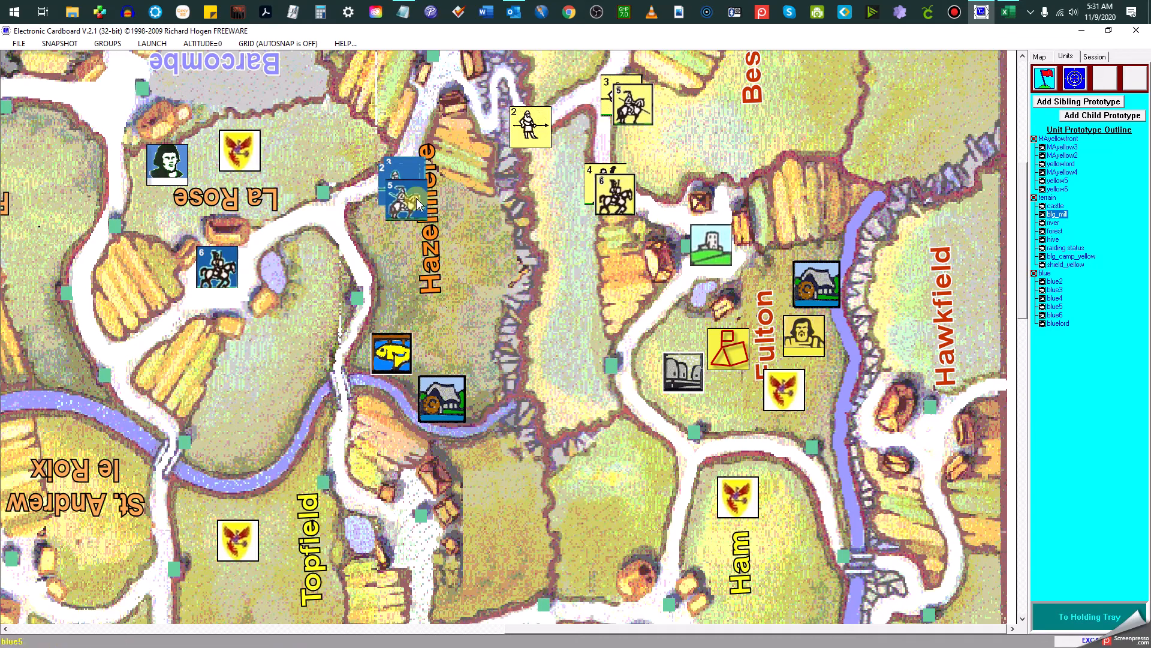
# Spread blue unit 2 to the southern road point and unit 5 to the La Rose one, and nudge the fish tile by the river
pyautogui.moveTo(406, 201); pyautogui.dragTo(353, 303)
pyautogui.moveTo(386, 349)
pyautogui.mouseDown()
pyautogui.moveTo(453, 324)
pyautogui.moveTo(409, 338)
pyautogui.moveTo(382, 358)
pyautogui.moveTo(388, 367)
pyautogui.mouseUp()
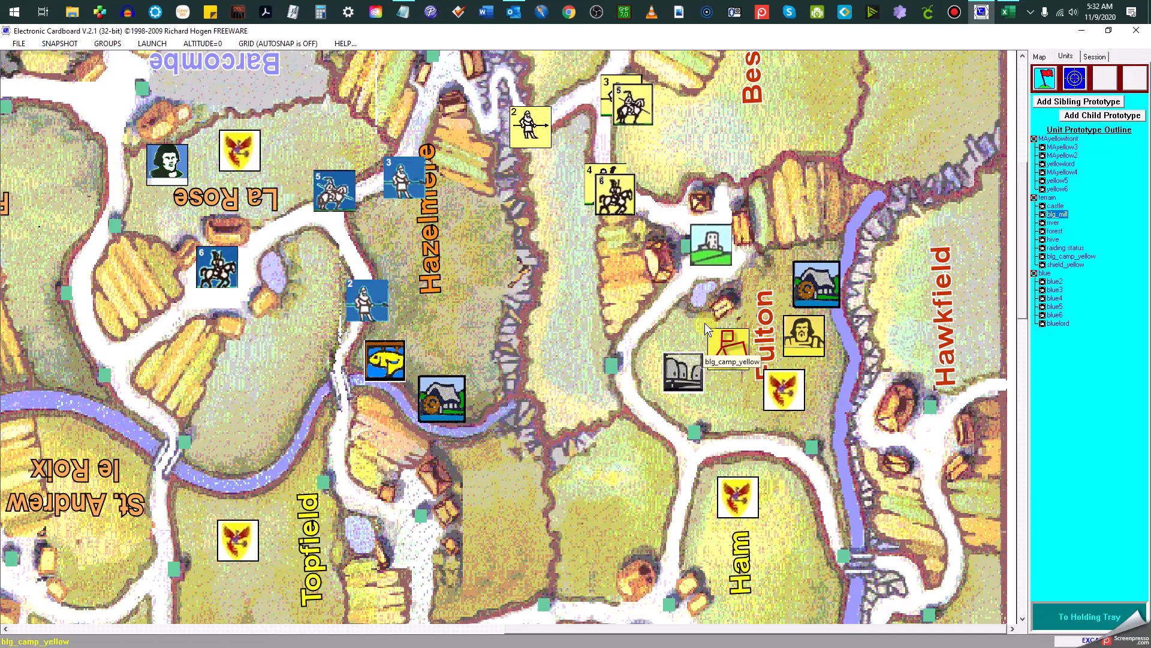
pyautogui.click(710, 250)
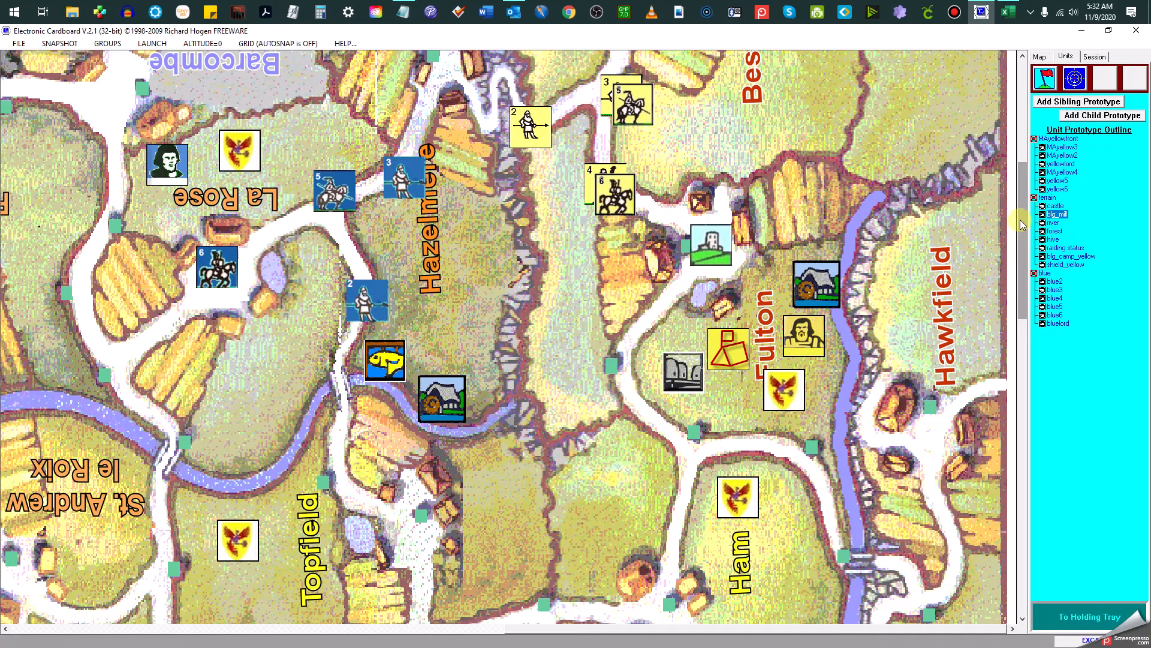
pyautogui.moveTo(1020, 220)
pyautogui.mouseDown()
pyautogui.moveTo(1032, 145)
pyautogui.moveTo(1027, 203)
pyautogui.mouseUp()
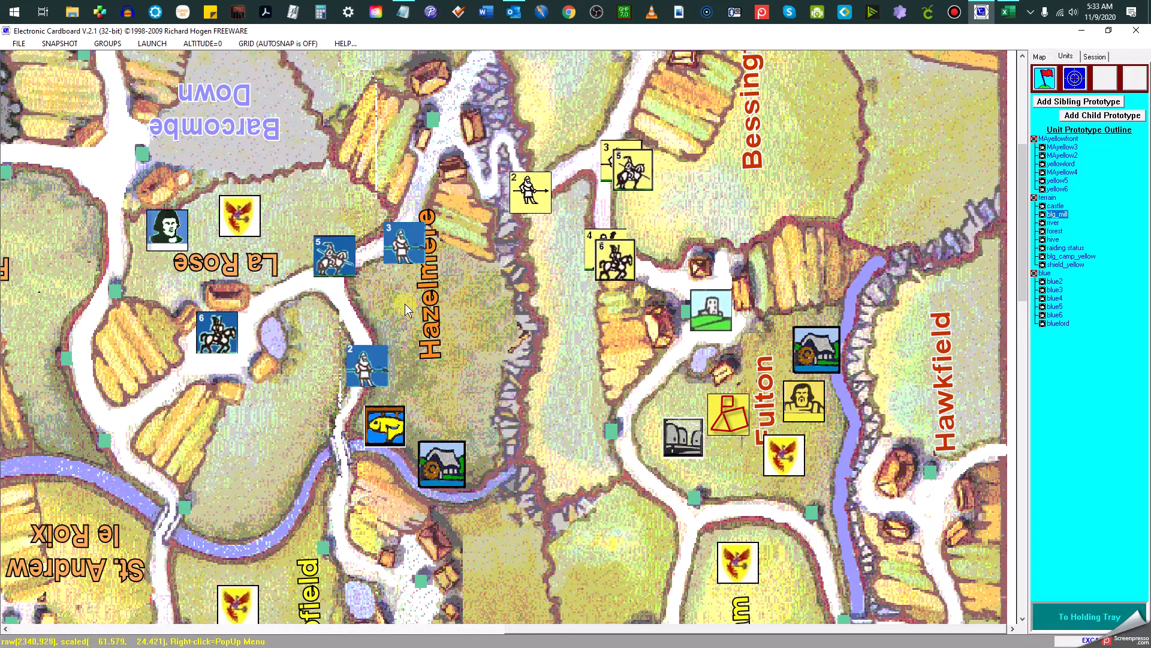
pyautogui.moveTo(248, 224)
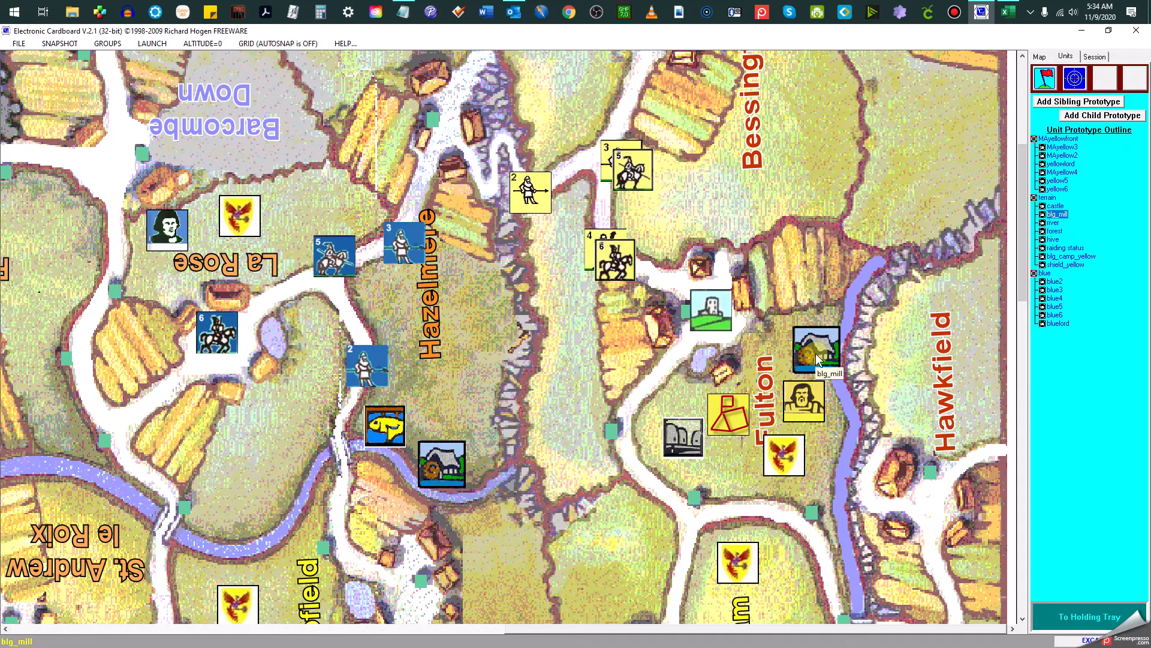
# View the map at altitude 3 and at altitude 6
pyautogui.click(203, 43)
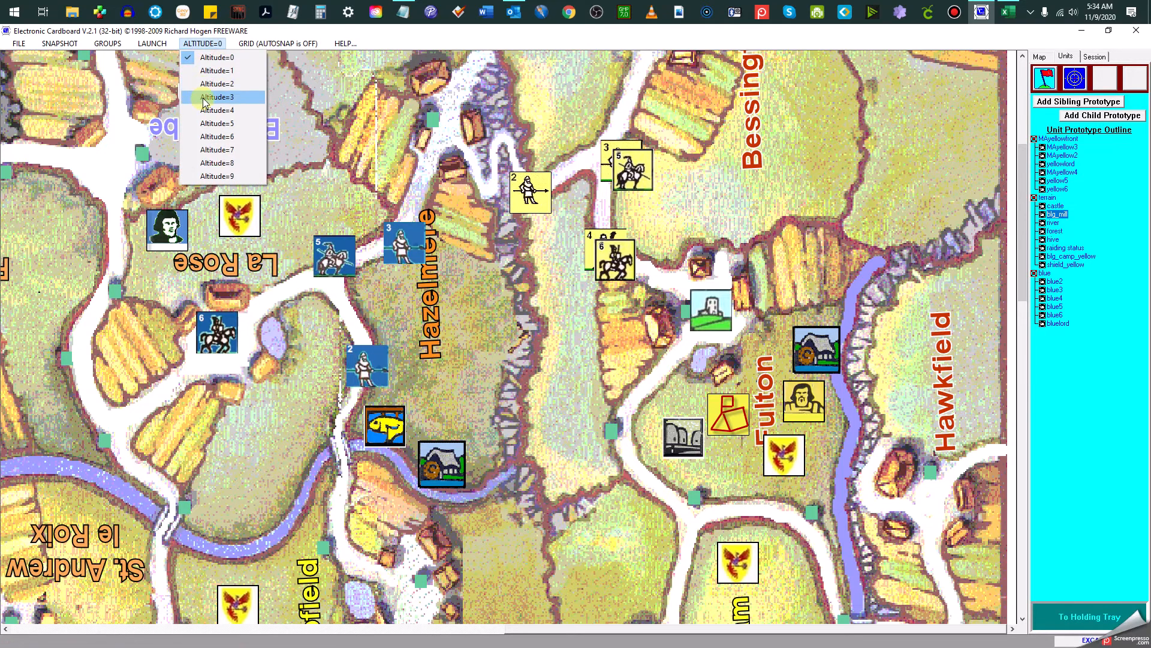
pyautogui.click(203, 97)
pyautogui.click(203, 43)
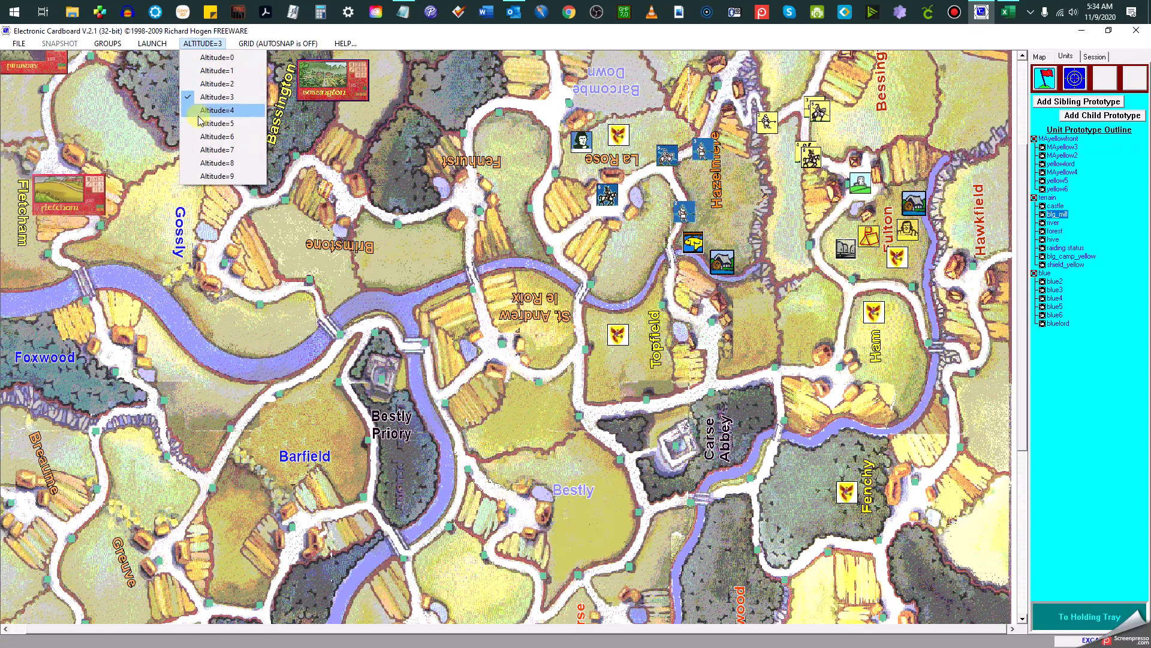
pyautogui.click(203, 138)
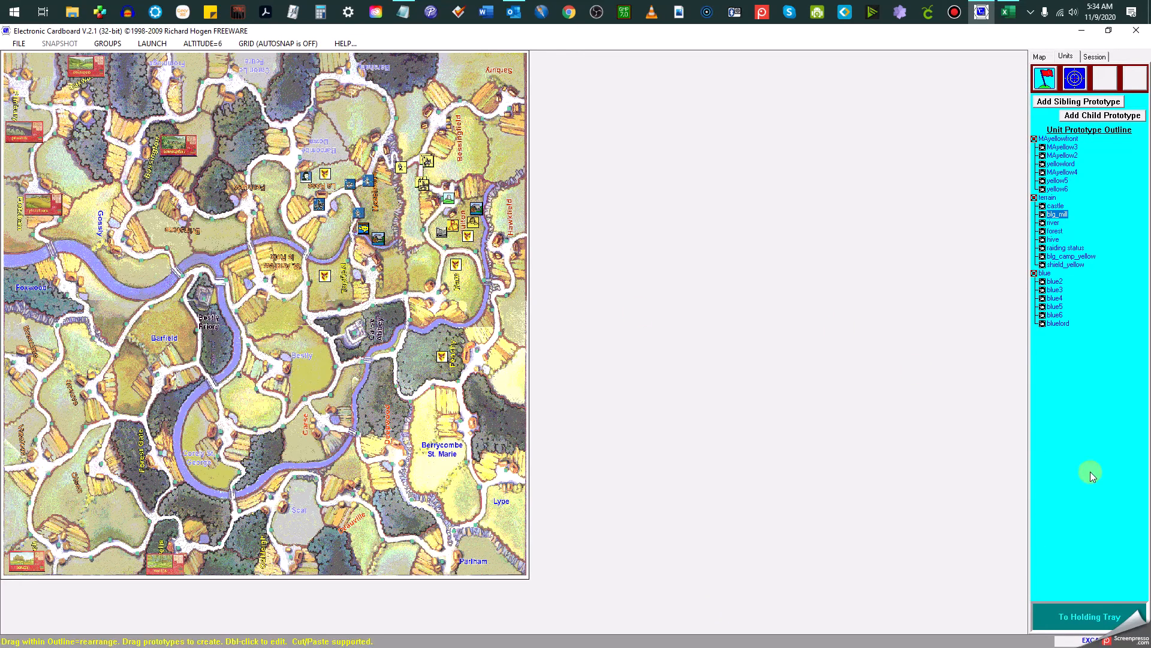
# Show the overview map with the holding tray and set the map altitude to 2
pyautogui.click(1041, 58)
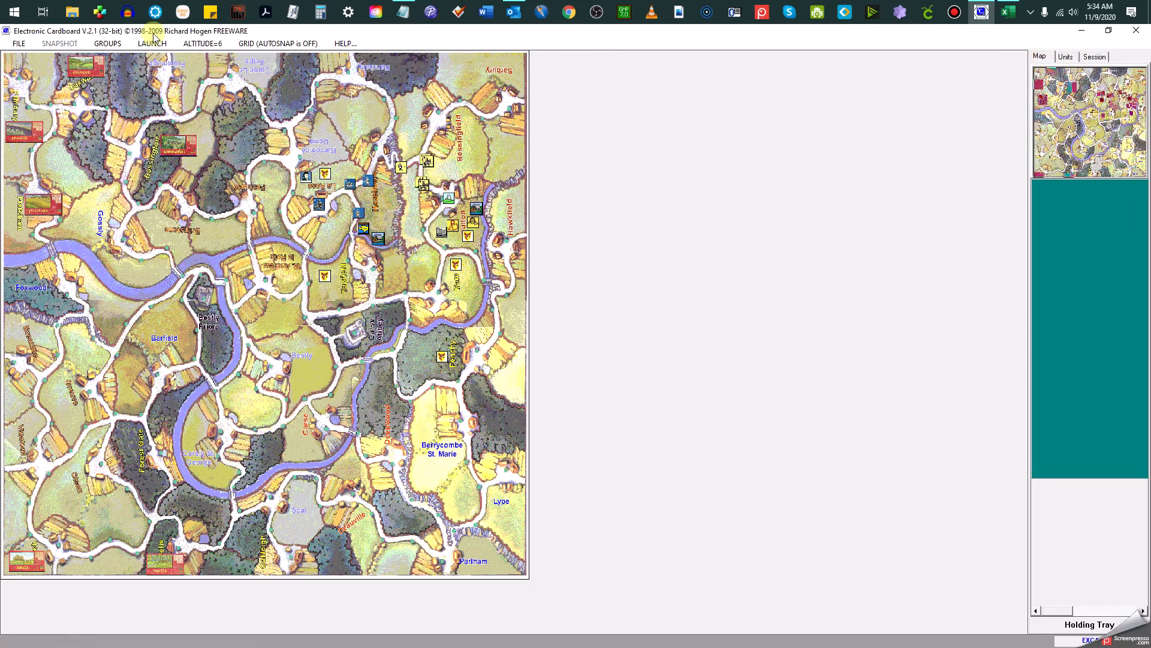
pyautogui.click(190, 43)
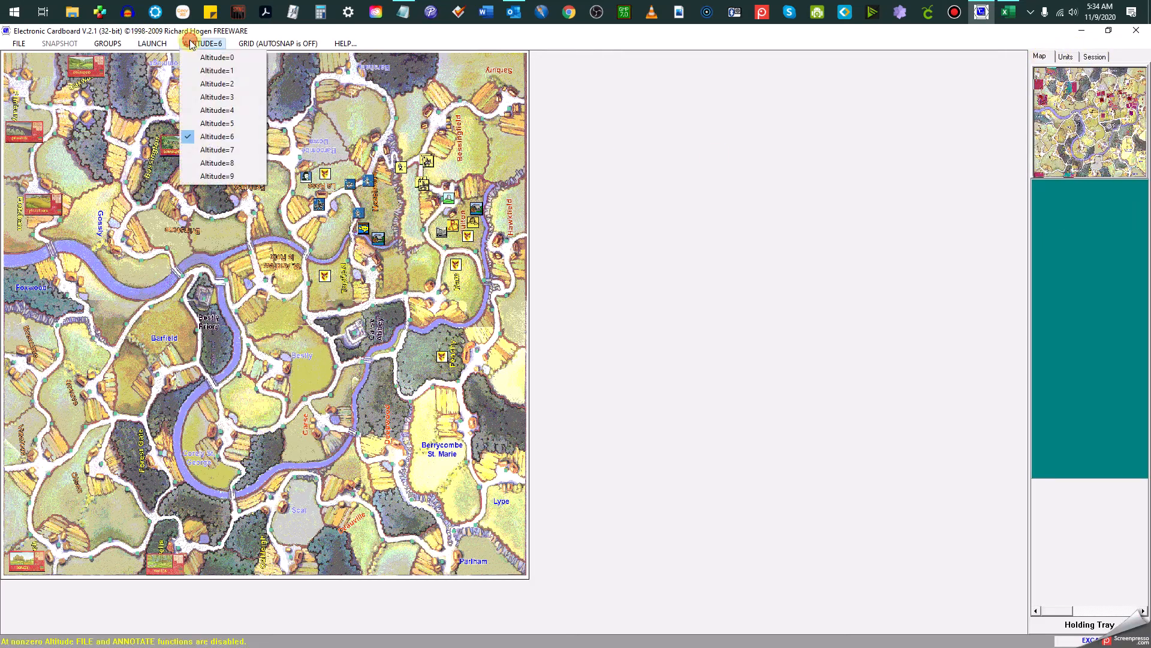
pyautogui.click(191, 81)
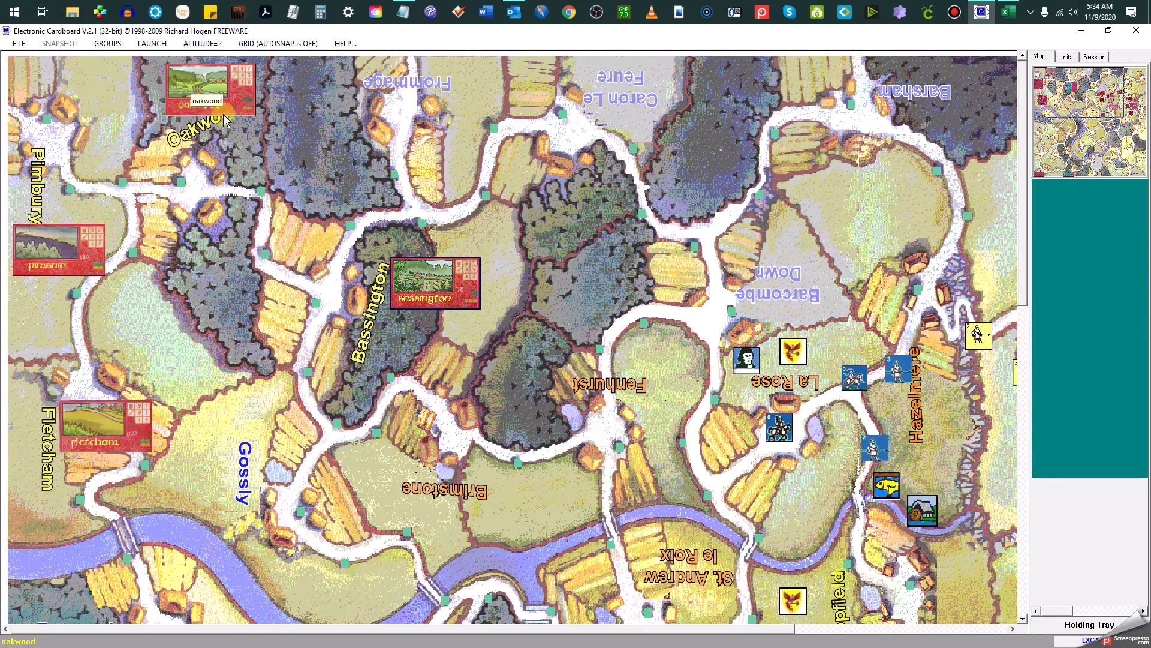
# Move the Oakwood card toward Bassington and bring it back just above the Oakwood label
pyautogui.moveTo(230, 92); pyautogui.dragTo(268, 144)
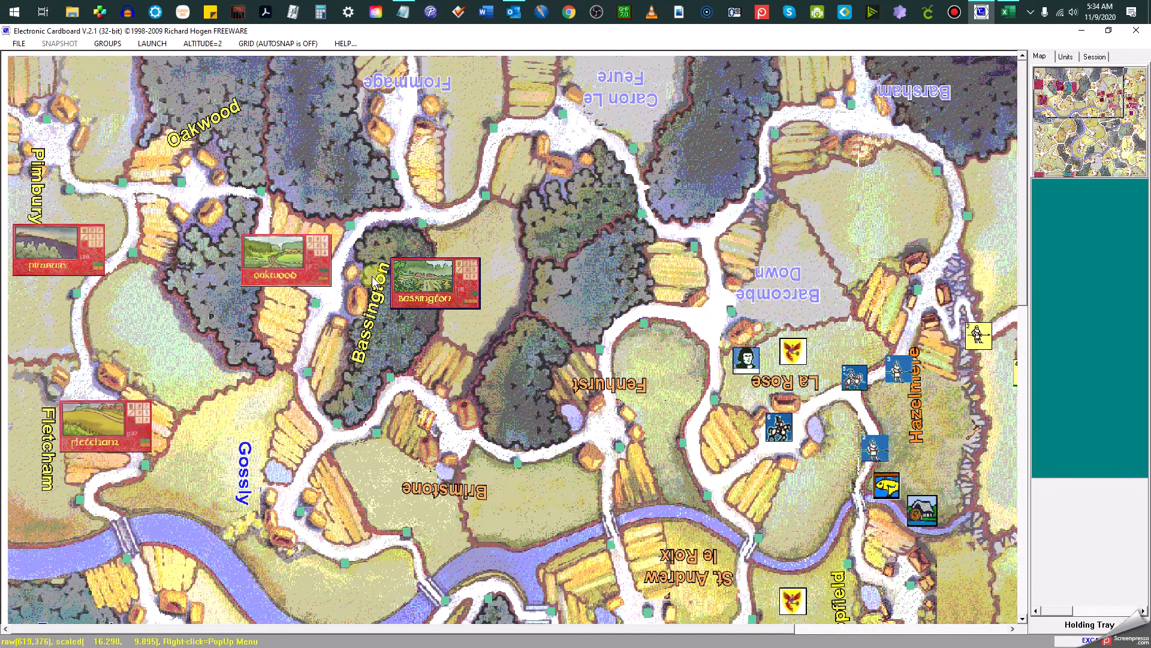
pyautogui.moveTo(264, 146); pyautogui.dragTo(190, 92)
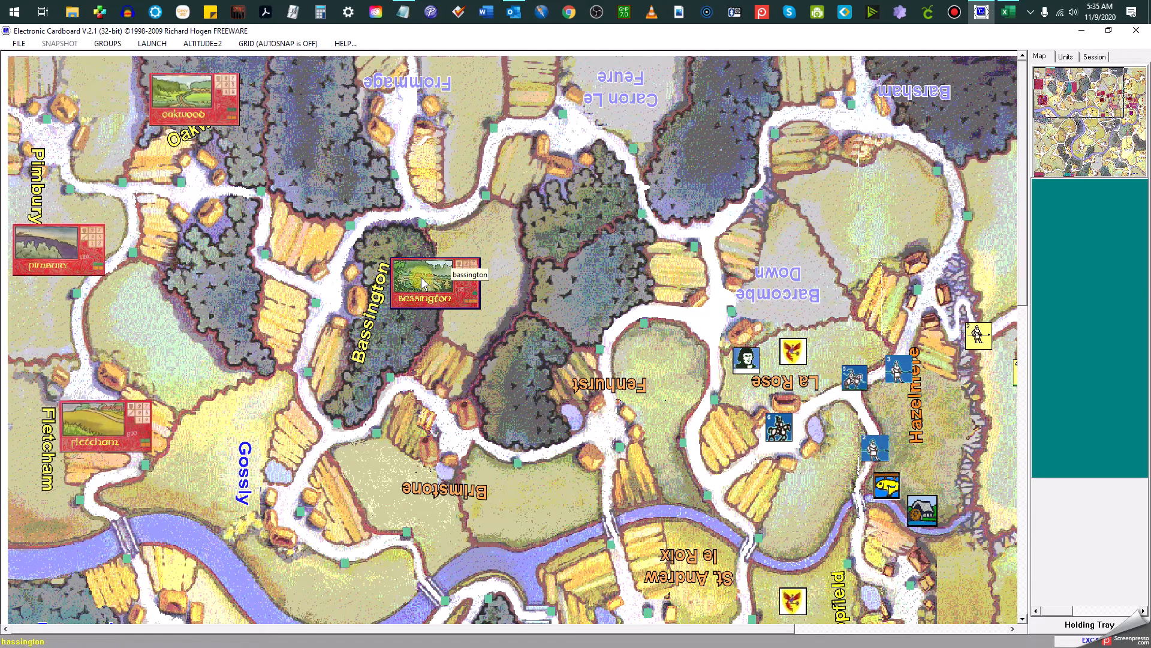
# Place the Bassington card in the holding tray and return it to the map beside the Bassington label
pyautogui.moveTo(411, 279); pyautogui.dragTo(1070, 214)
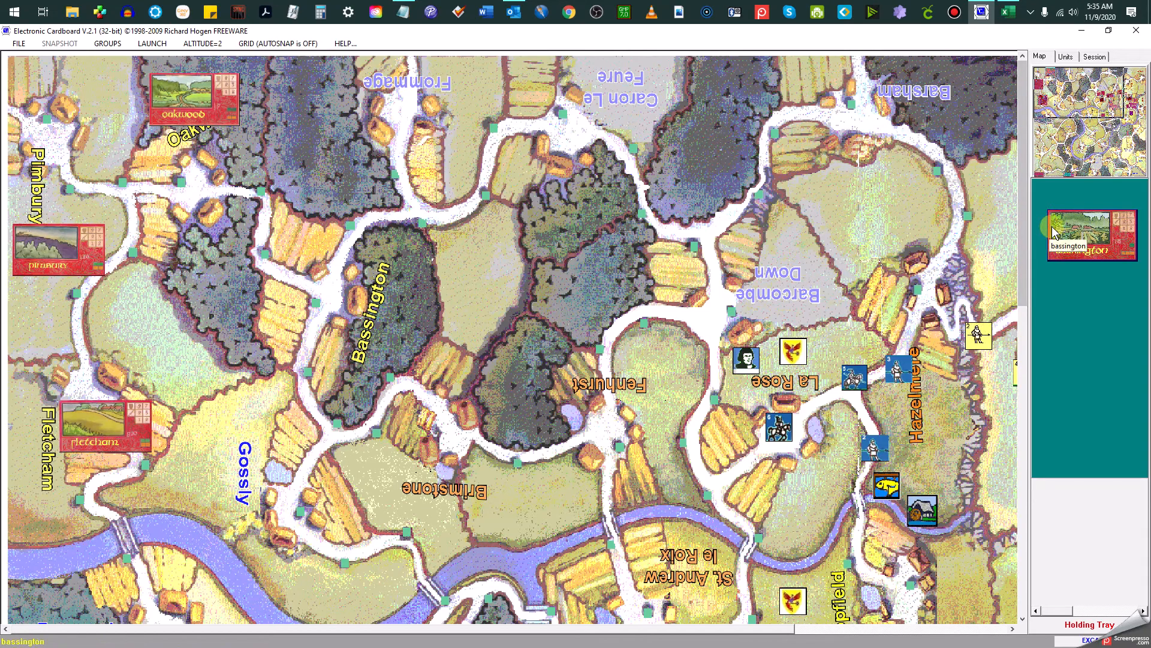
pyautogui.click(279, 181)
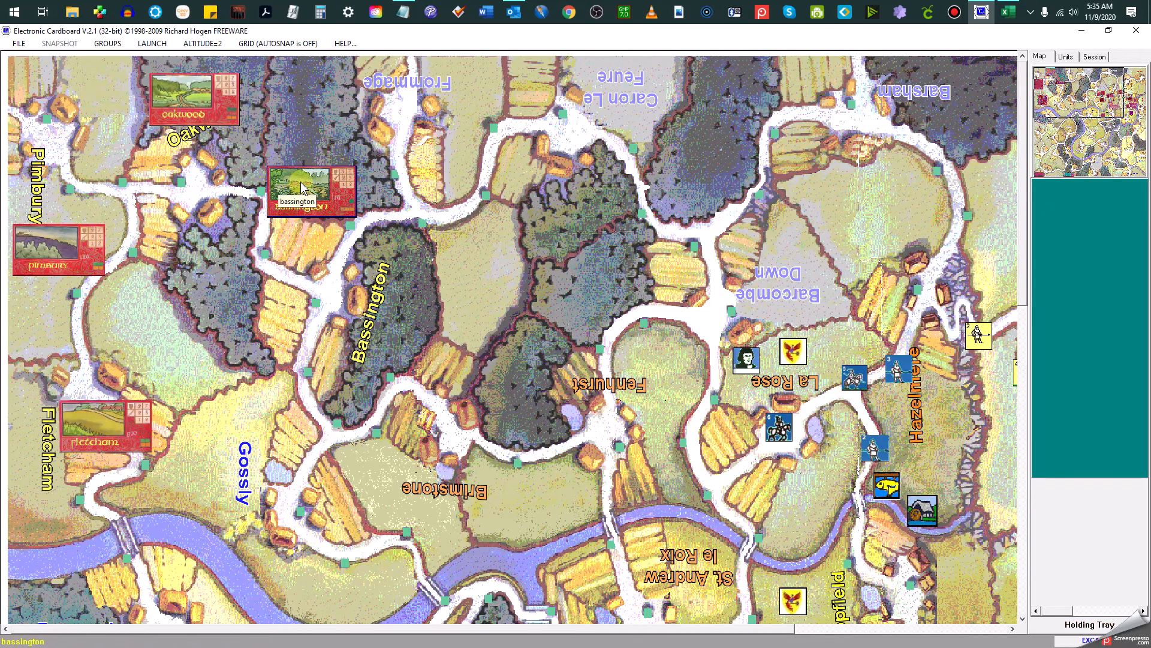
pyautogui.click(424, 277)
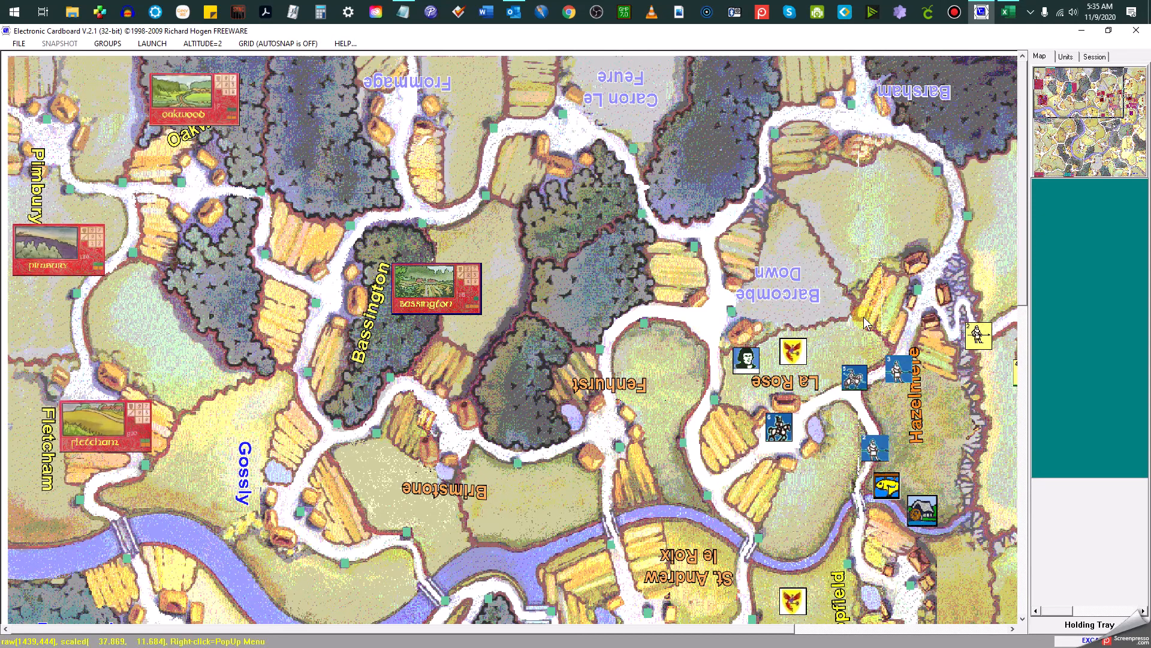
# Examine the southern, eastern and northeastern regions through the overview map, ending on the shield markers at Ham and Fenchy
pyautogui.click(1077, 139)
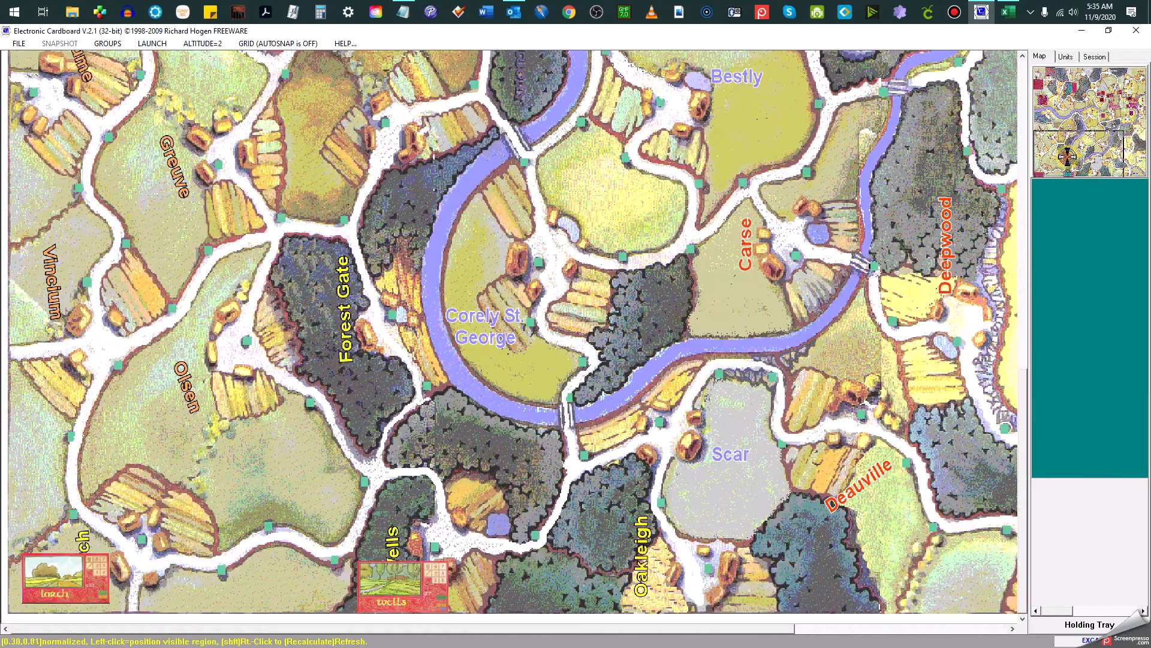
pyautogui.click(1068, 157)
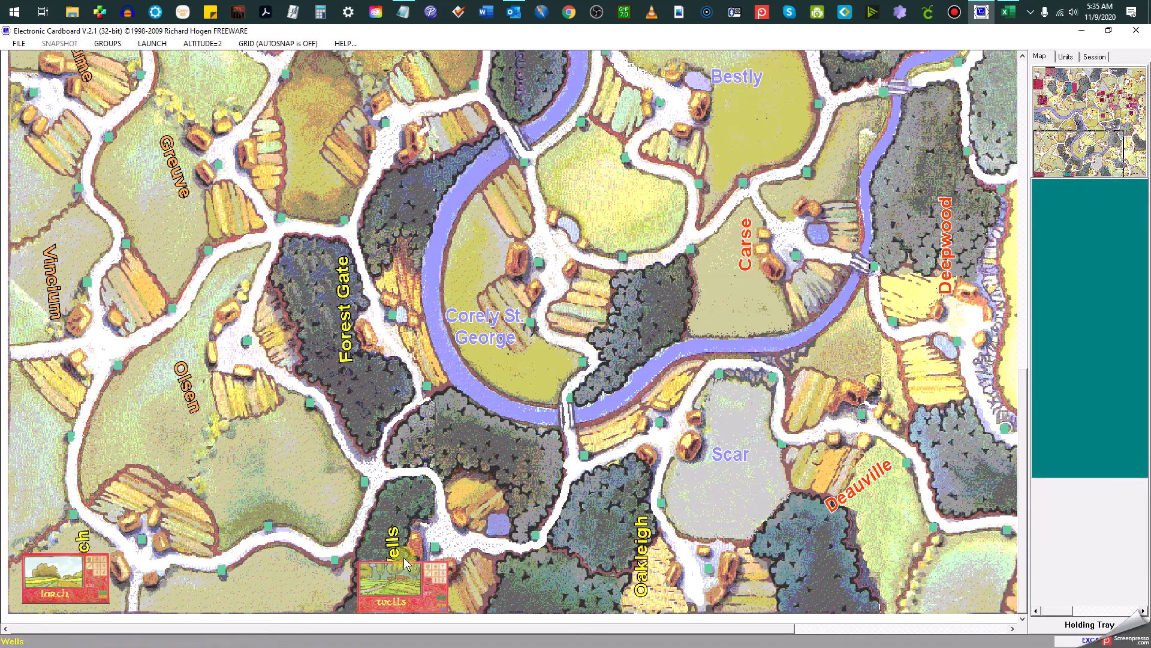
pyautogui.click(1128, 115)
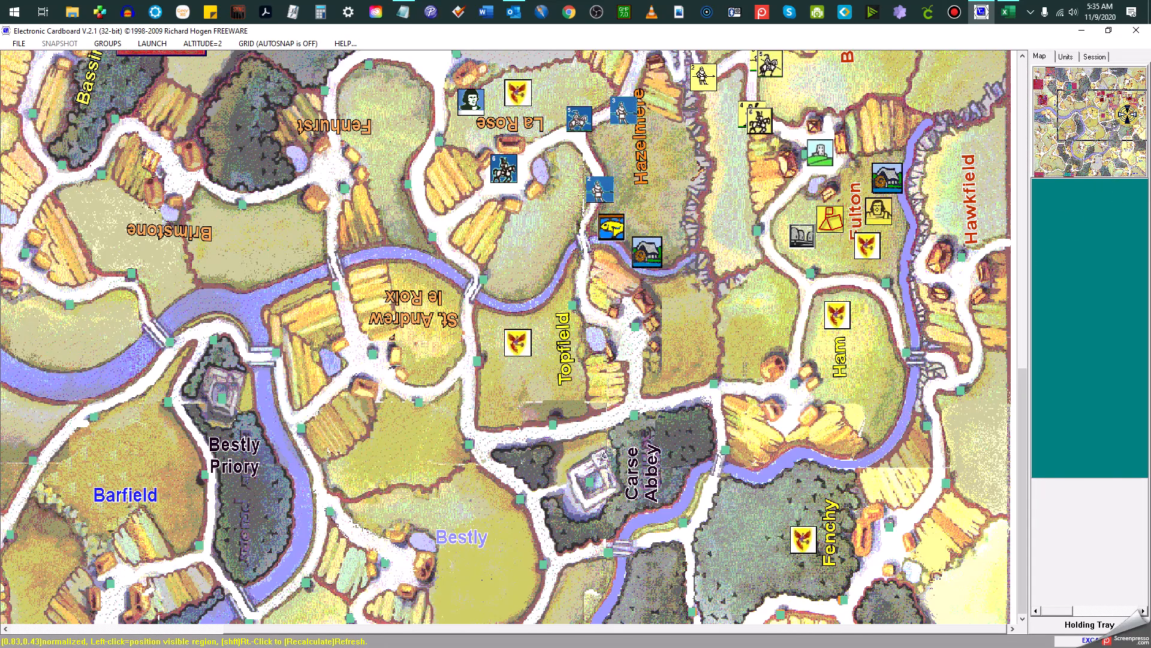
pyautogui.click(1128, 113)
pyautogui.click(1132, 78)
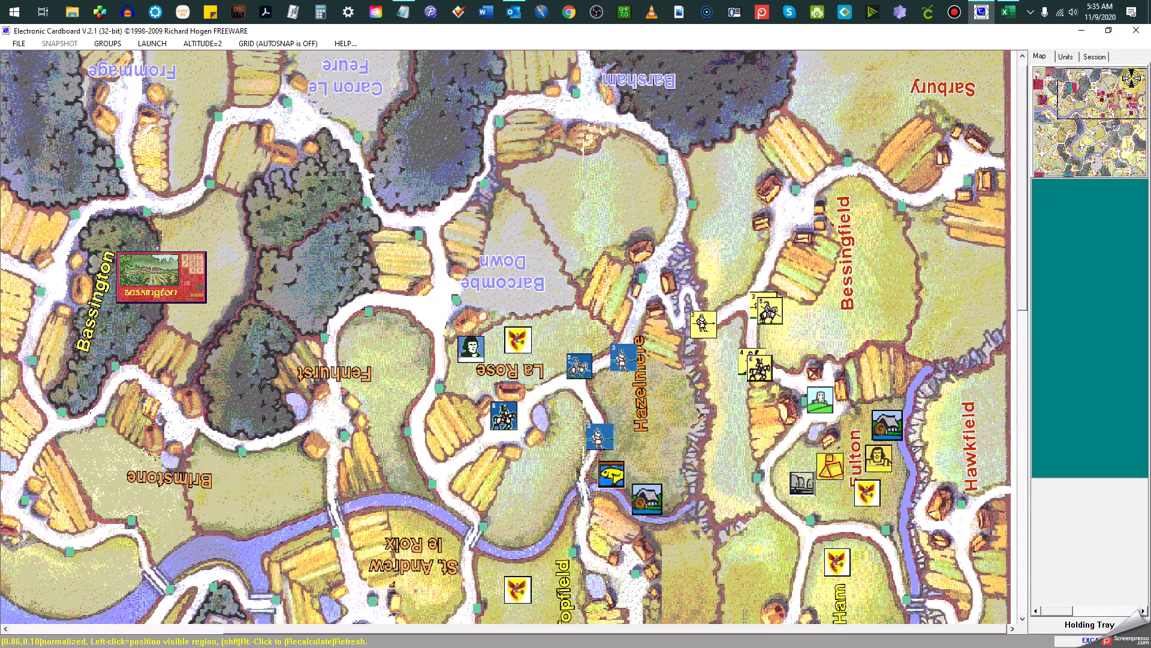
pyautogui.click(1113, 132)
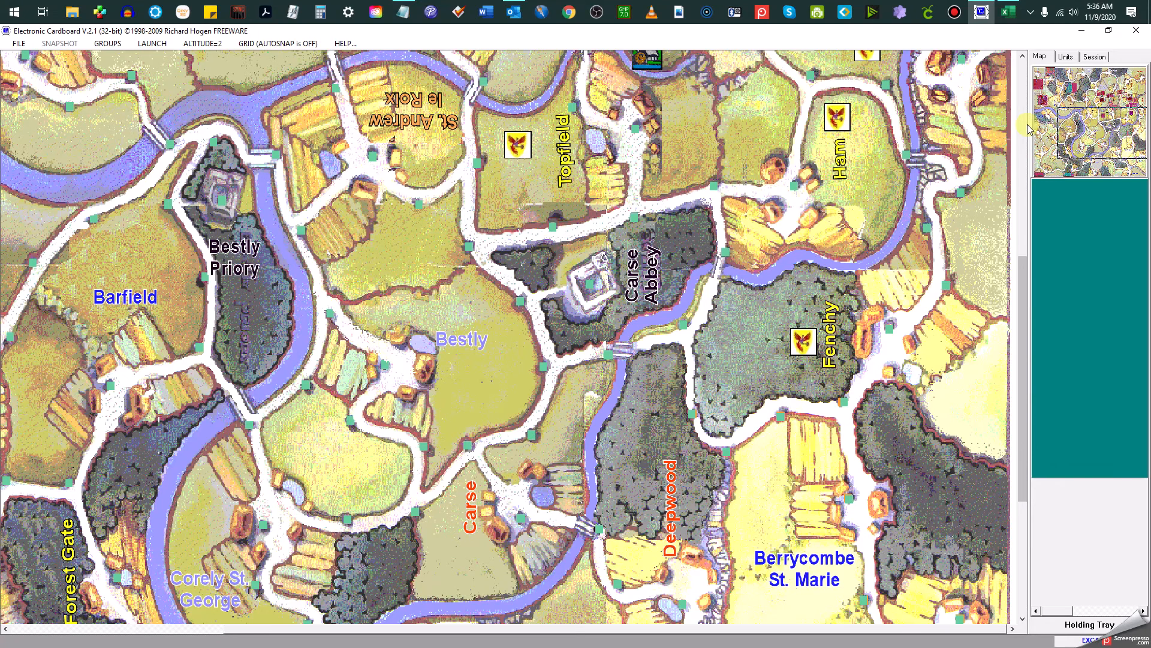
pyautogui.moveTo(1017, 276); pyautogui.dragTo(927, 209)
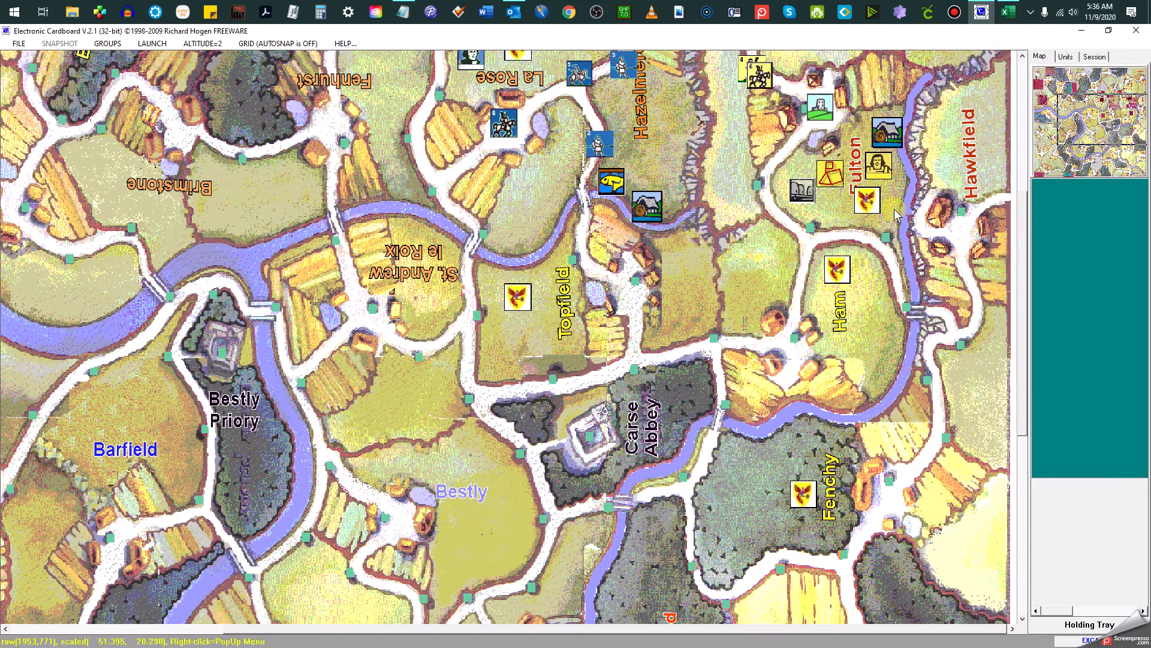
pyautogui.moveTo(838, 269)
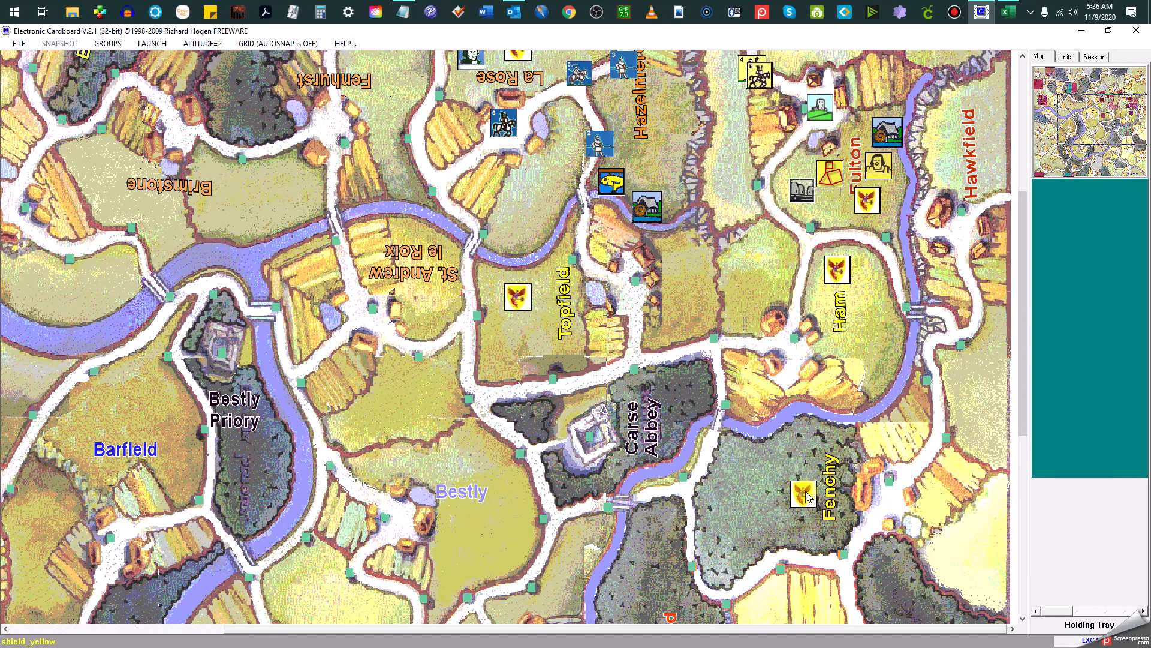
pyautogui.moveTo(808, 492)
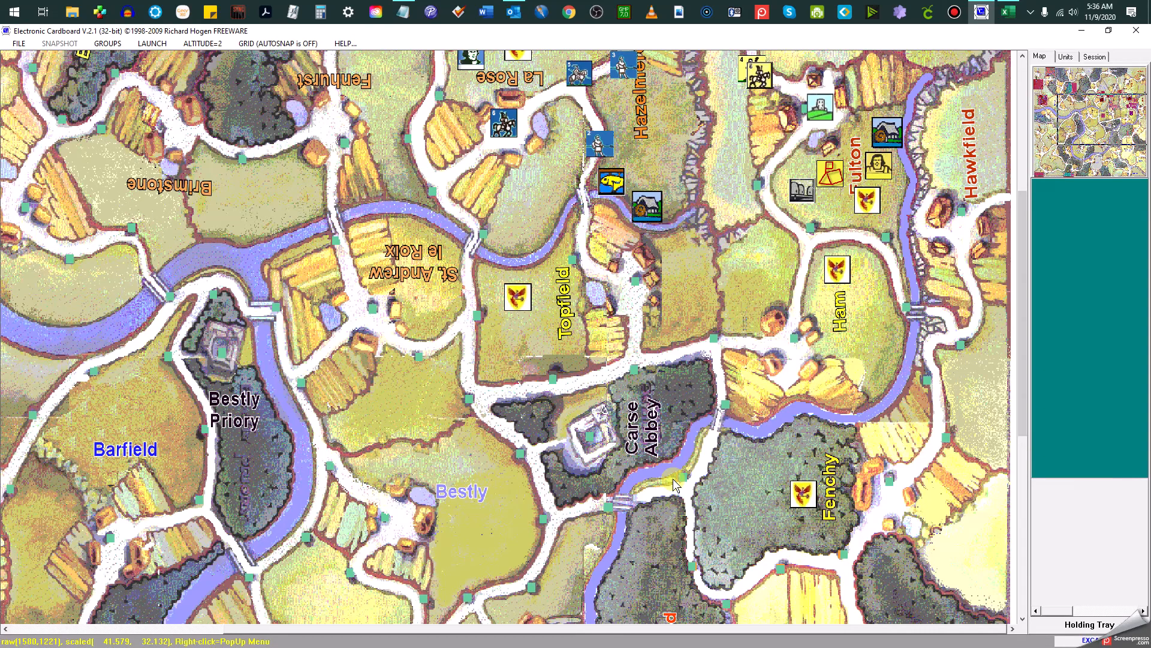